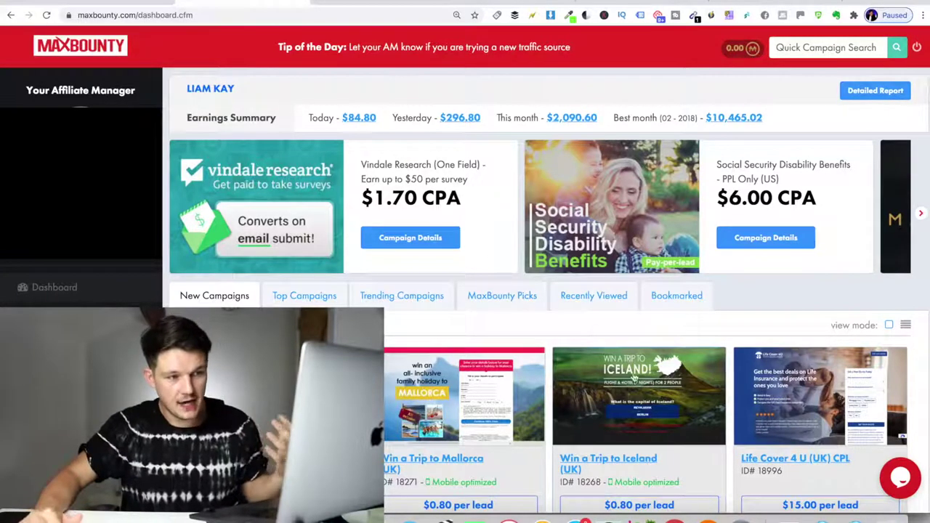
Scroll down the MaxBounty dashboard through the New Campaigns list and its CPA rates.
scroll(633, 377, down, 2)
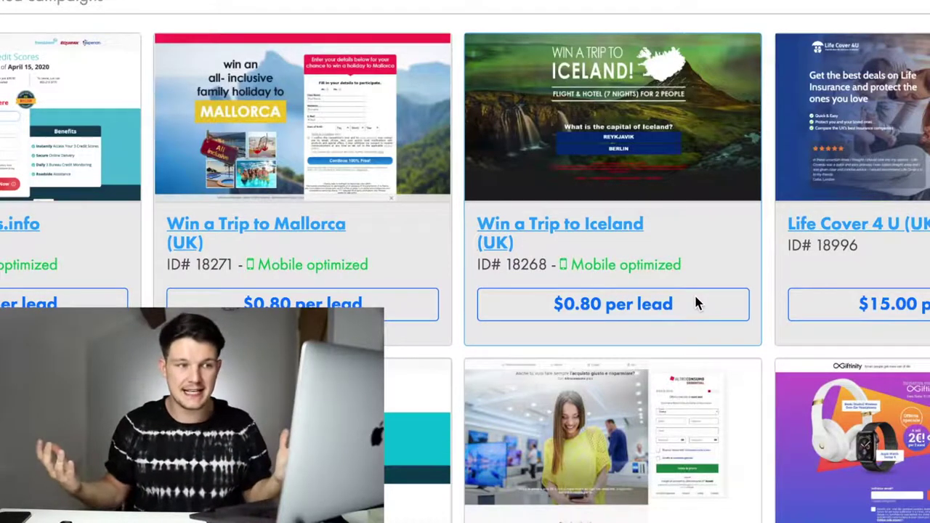
scroll(610, 261, down, 3)
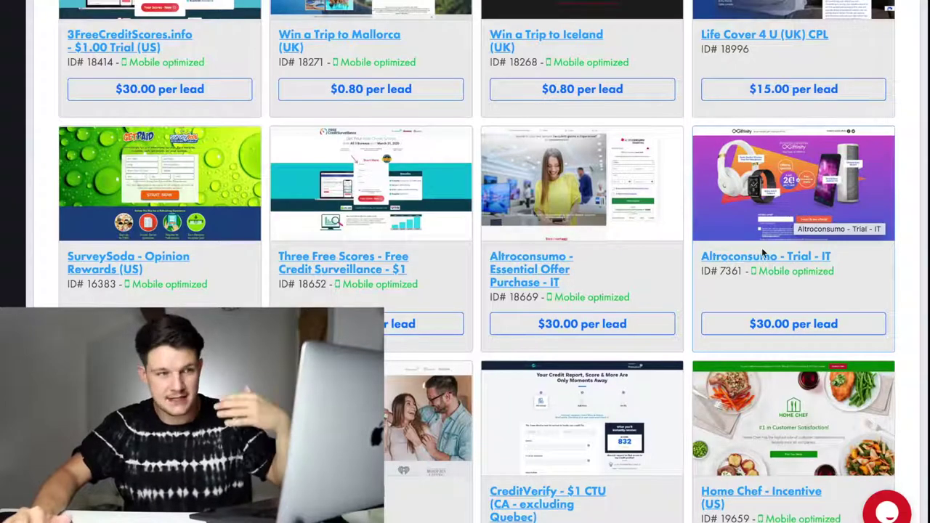
scroll(401, 402, down, 5)
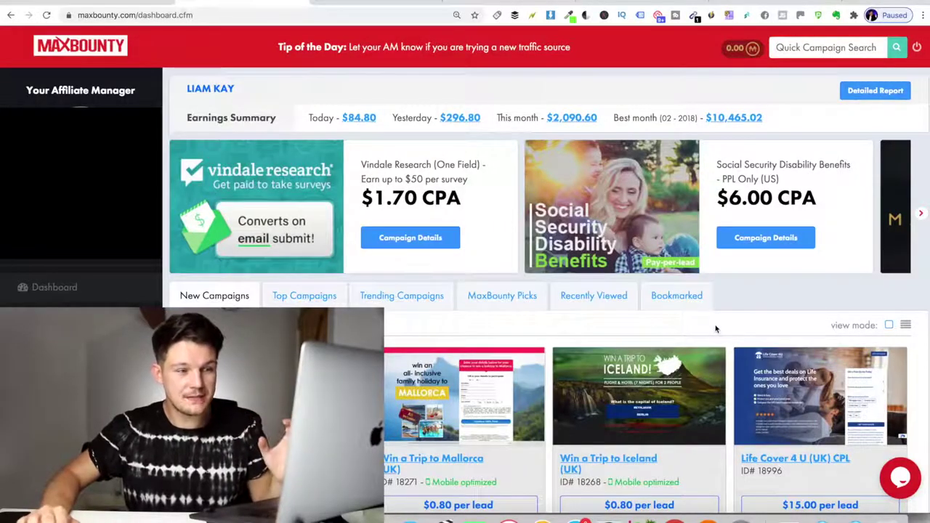
scroll(715, 328, down, 2)
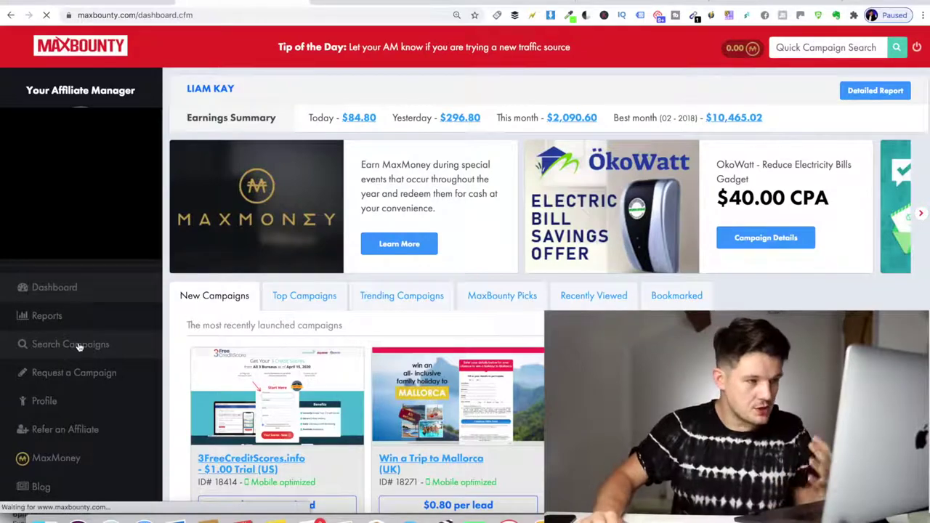
On the campaign search page, exclude Email, Display and Mobile traffic, leaving only Social Media.
click(78, 346)
click(589, 157)
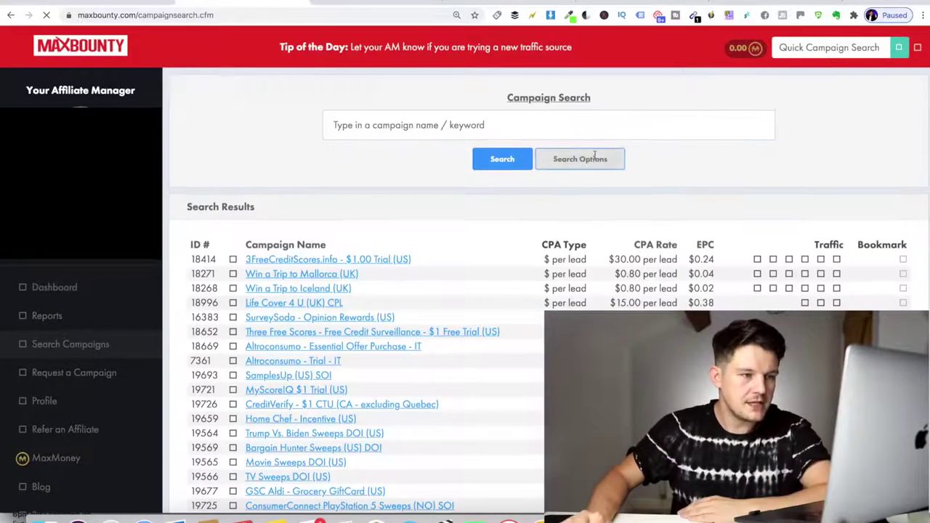
click(344, 157)
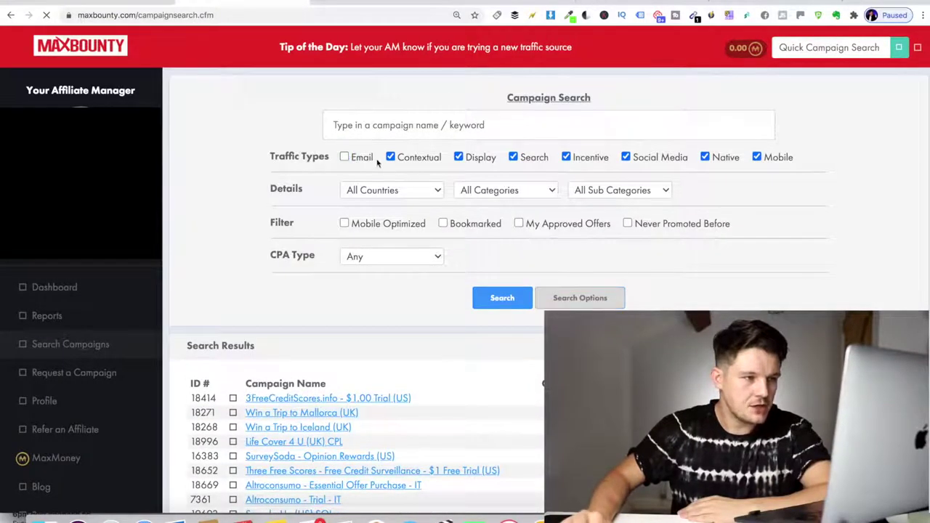
click(458, 158)
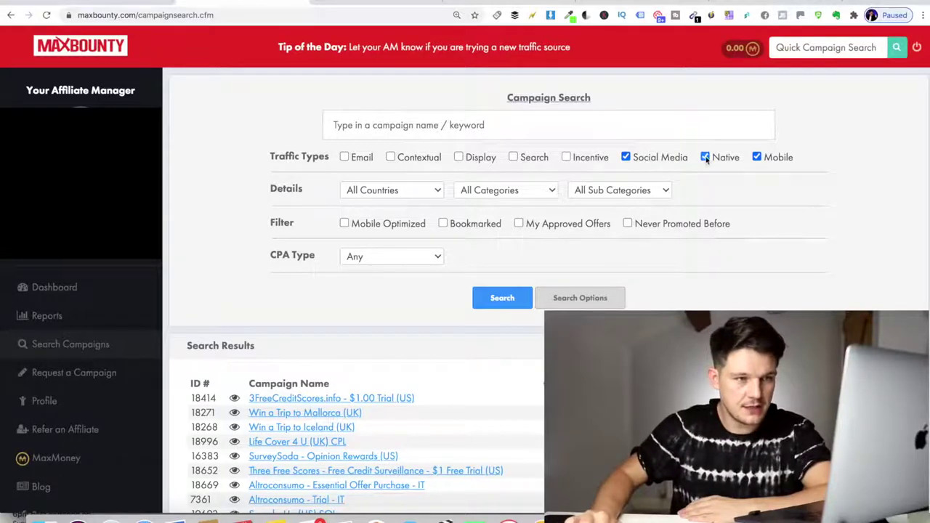
click(757, 158)
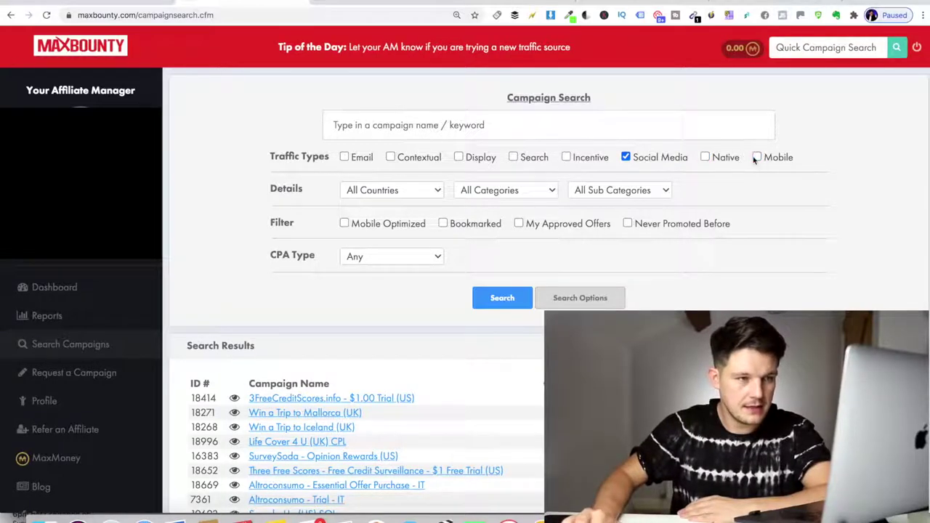
Limit the category to Sweepstakes and run the filtered campaign search.
click(523, 191)
click(533, 473)
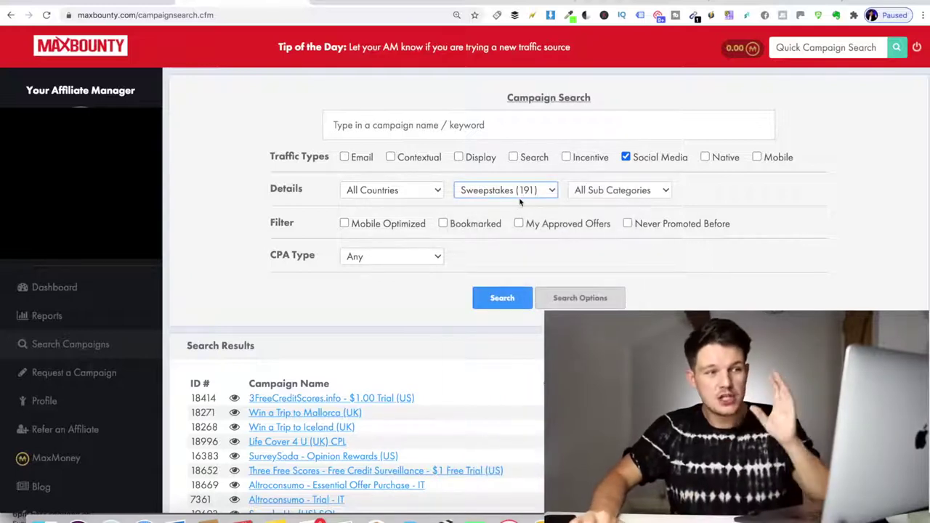
click(501, 299)
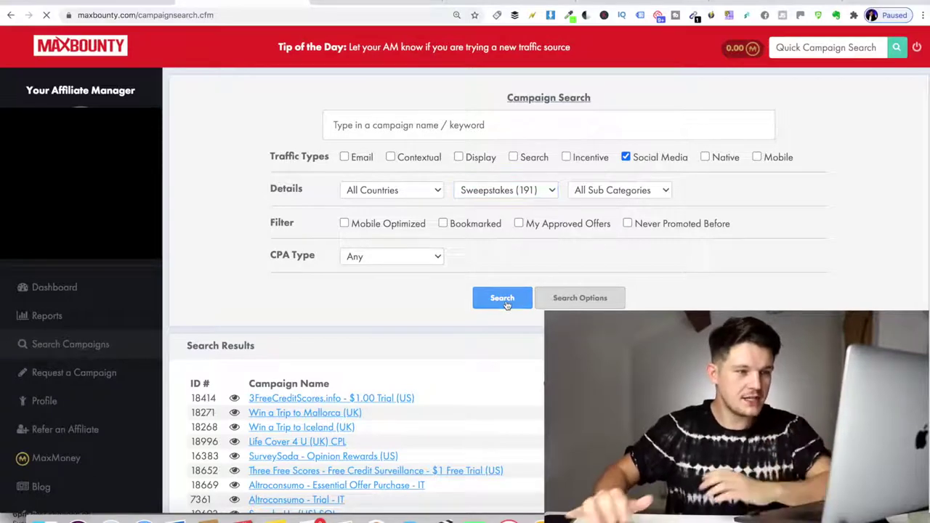
scroll(504, 305, down, 5)
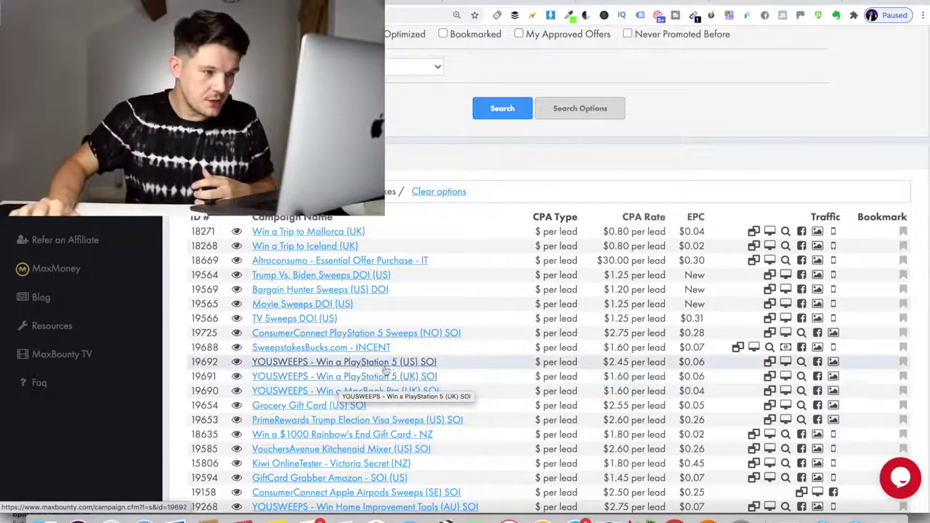
Open the YOUSWEEPS - Win a PlayStation 5 (UK) SOI campaign, preview its landing page, and return to its details.
click(332, 379)
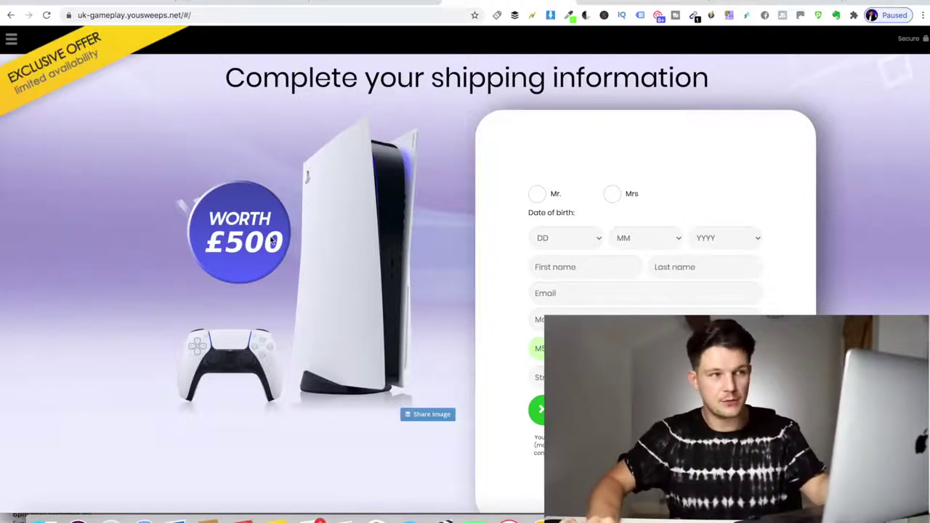
key(ctrl+Tab)
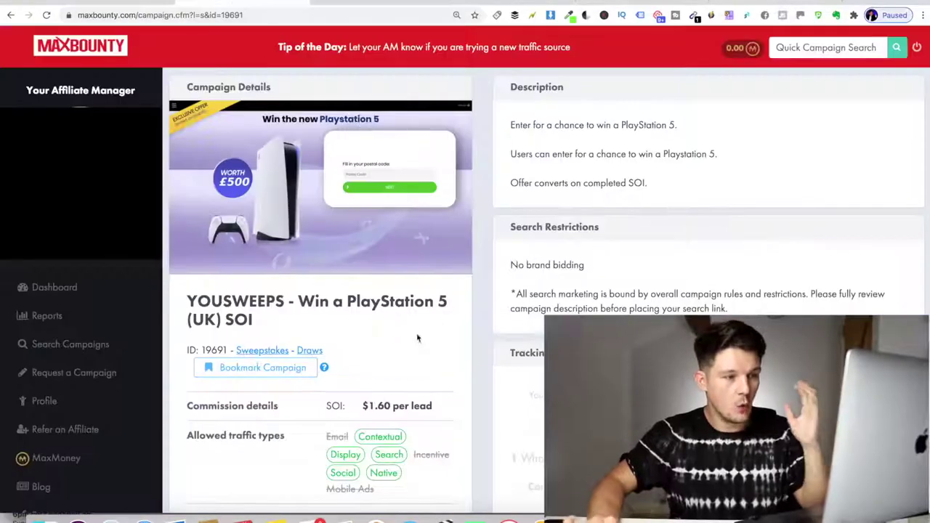
scroll(413, 349, down, 1)
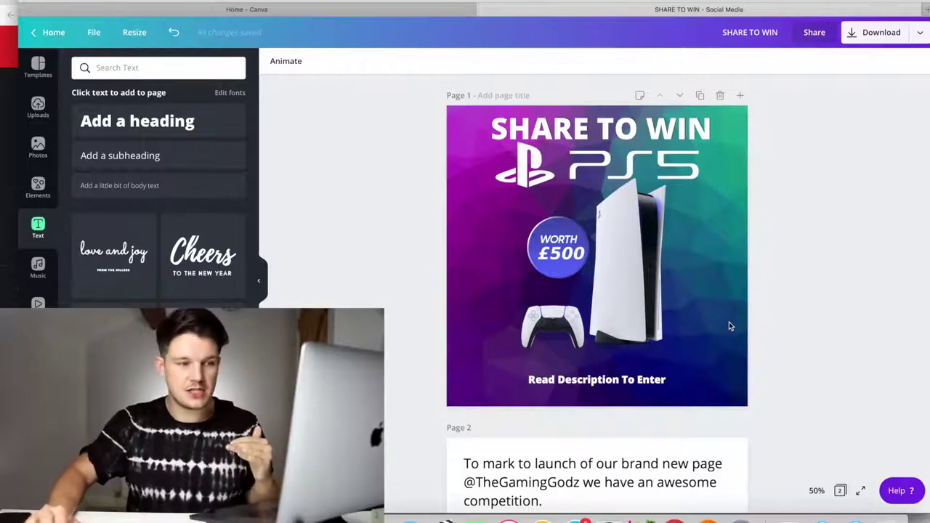
scroll(729, 324, down, 2)
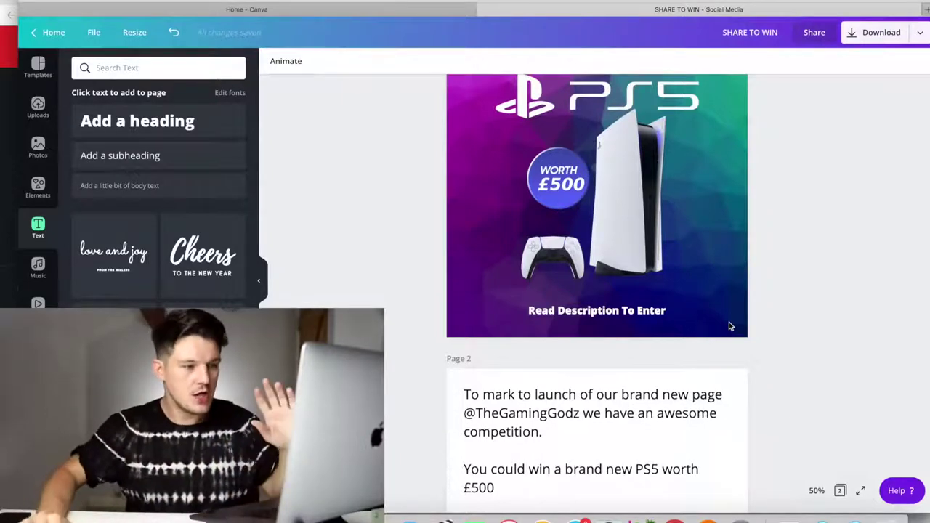
scroll(730, 326, down, 6)
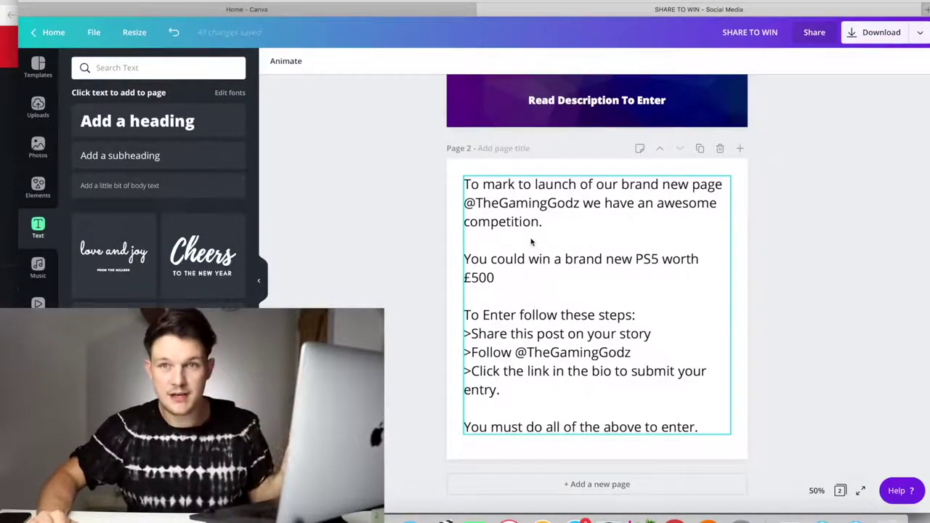
scroll(531, 242, up, 5)
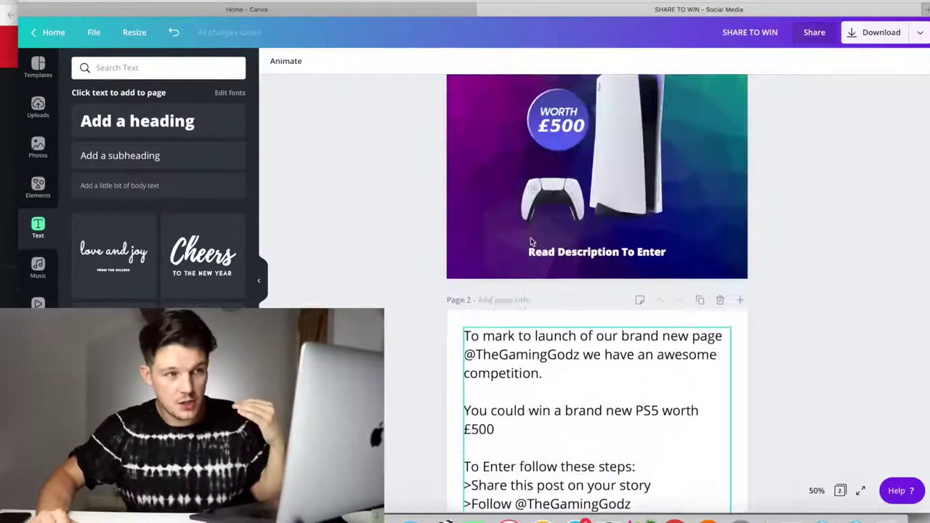
scroll(625, 329, down, 5)
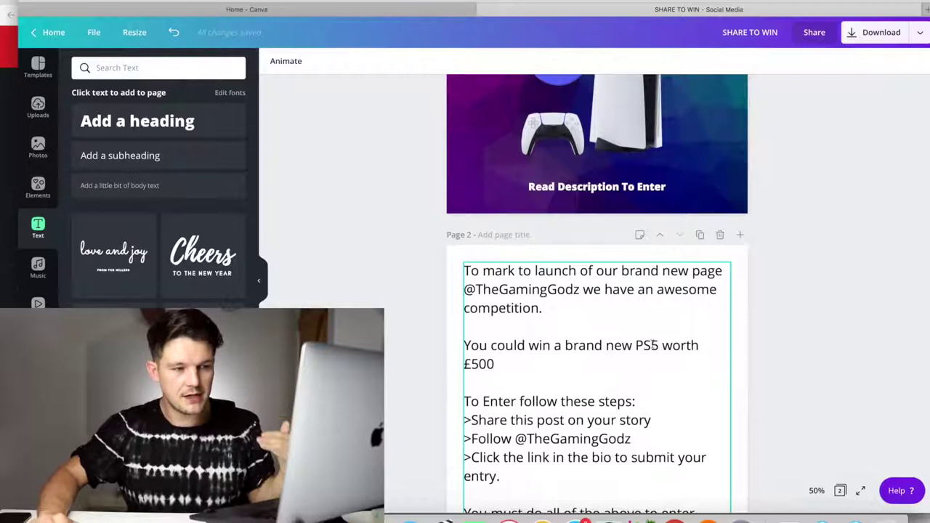
scroll(554, 372, down, 2)
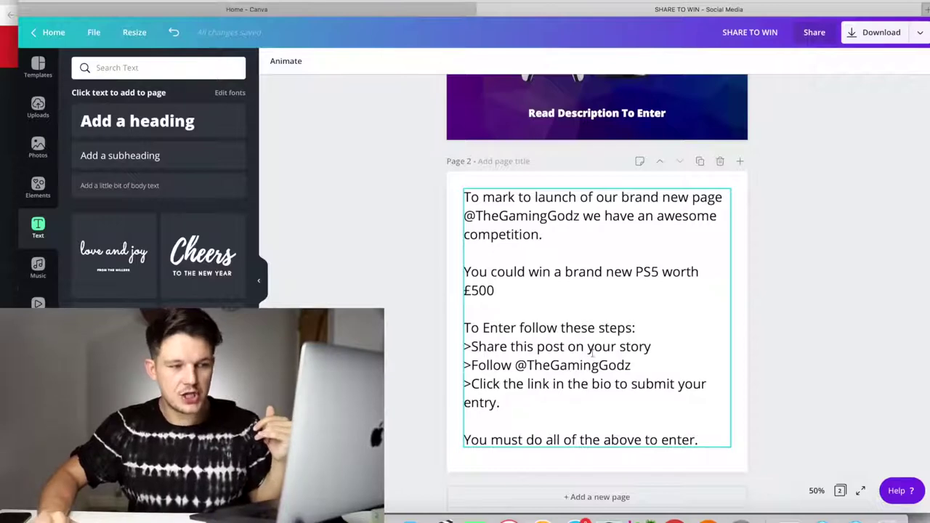
click(652, 350)
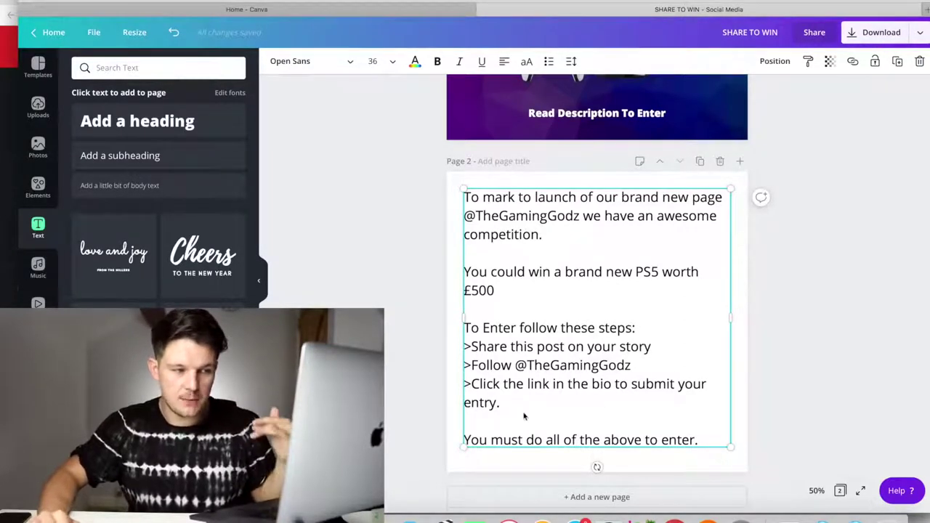
click(784, 430)
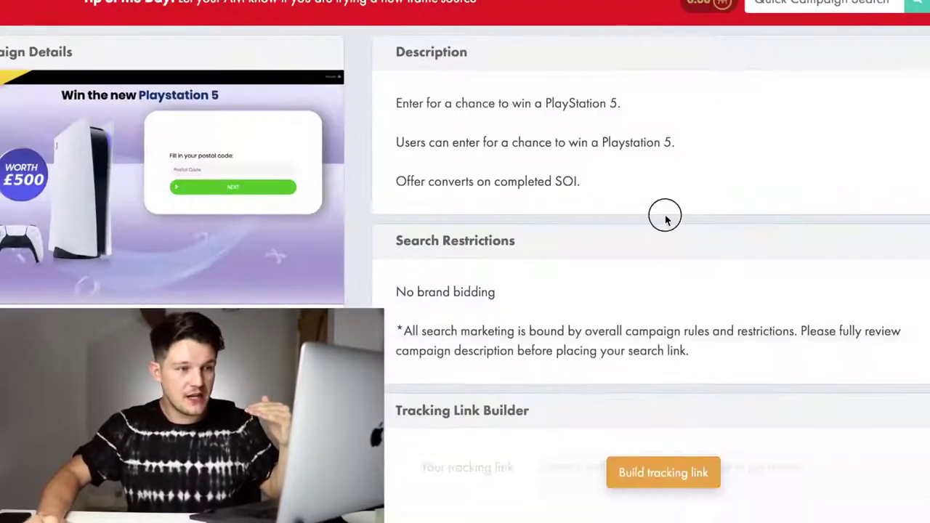
Scroll to the Tracking Link Builder and begin a tracking link for the PS5 offer.
scroll(664, 216, down, 3)
click(666, 248)
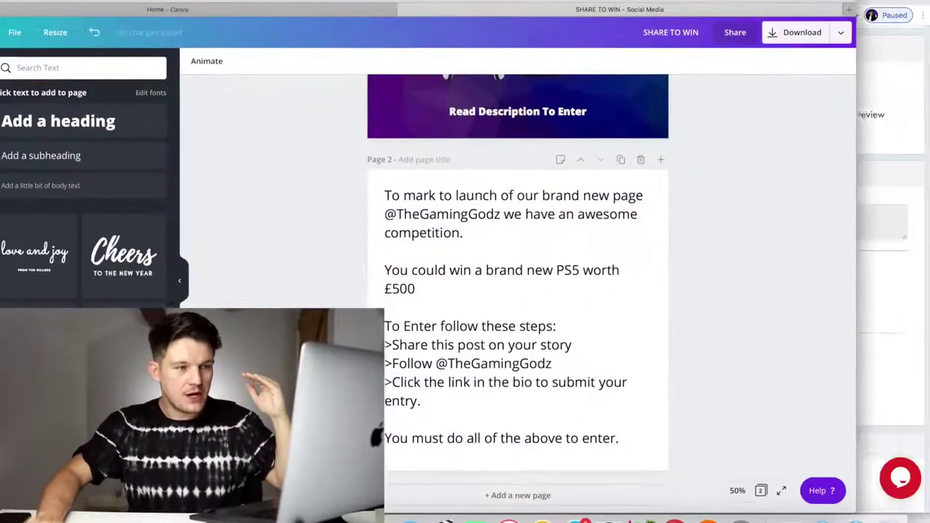
scroll(605, 290, up, 4)
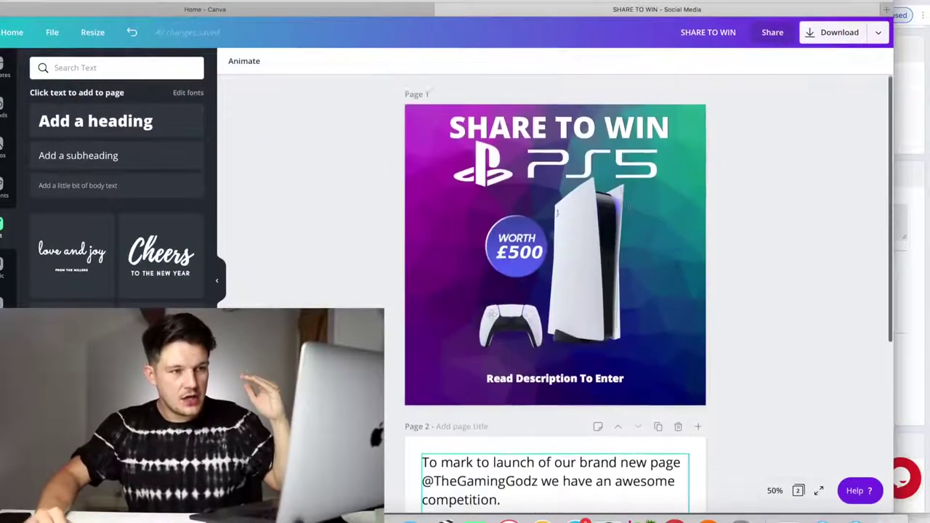
scroll(604, 340, down, 2)
scroll(642, 340, down, 4)
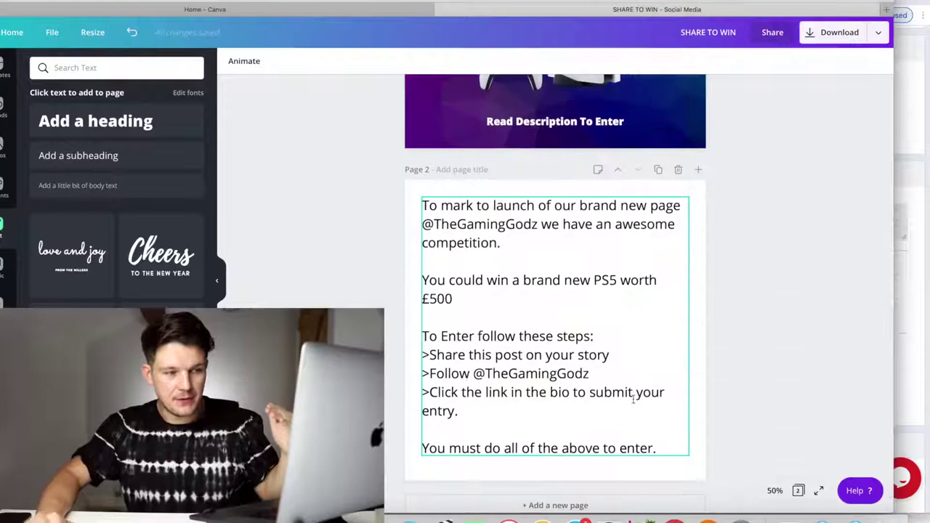
scroll(643, 399, up, 6)
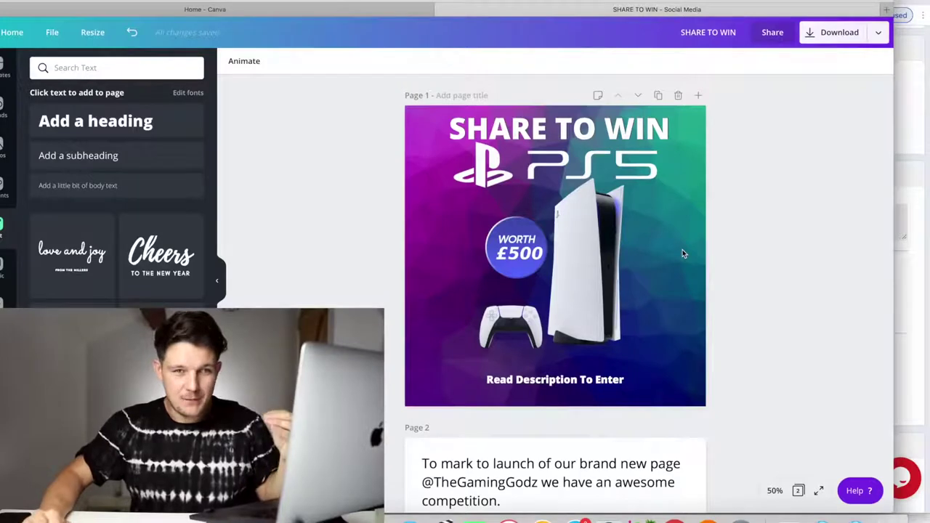
scroll(682, 253, down, 5)
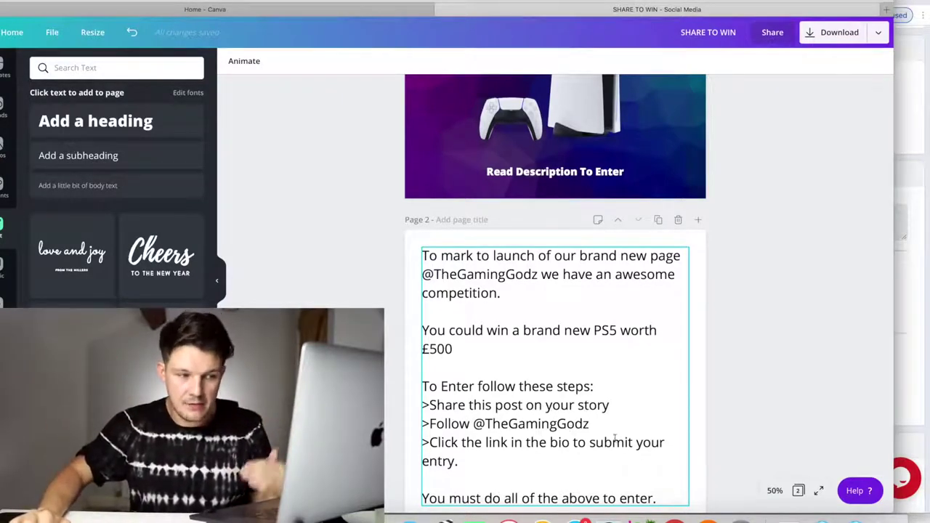
scroll(591, 442, up, 1)
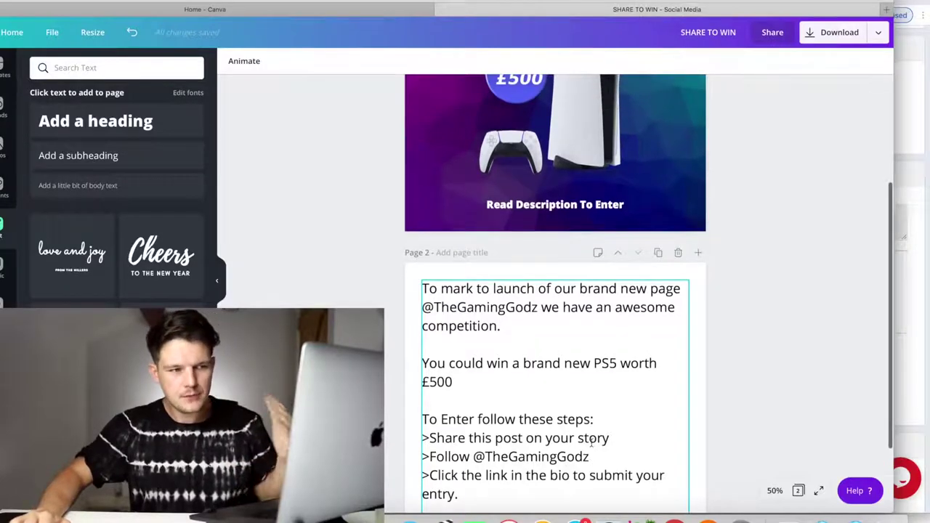
scroll(591, 442, down, 2)
scroll(590, 442, down, 1)
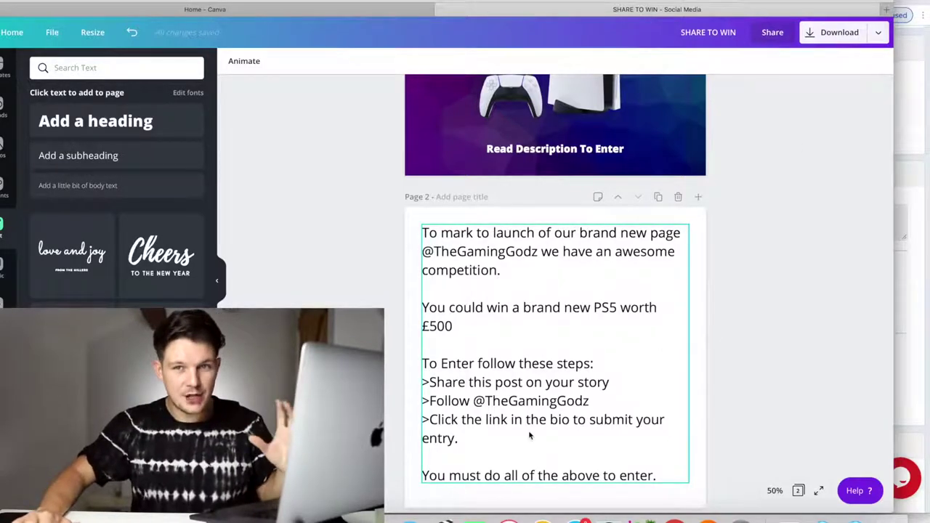
scroll(529, 435, up, 6)
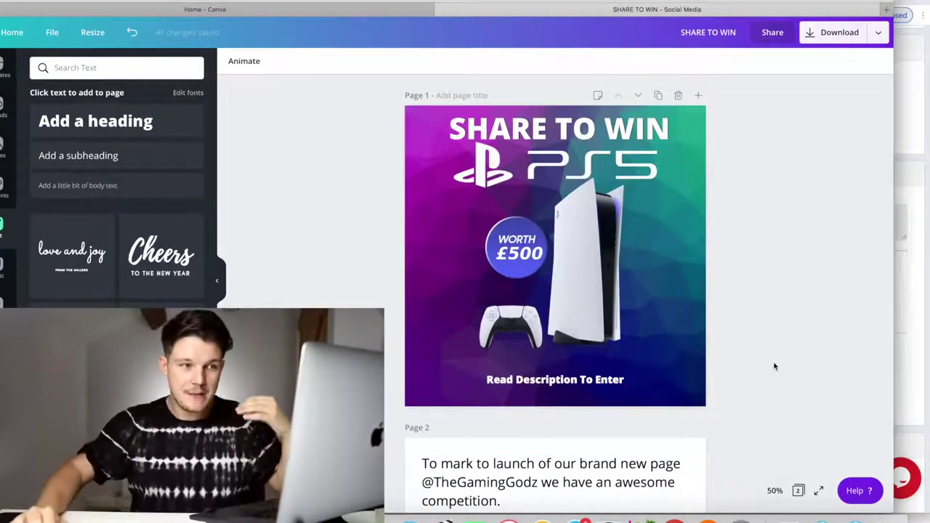
scroll(773, 366, down, 5)
scroll(773, 366, down, 3)
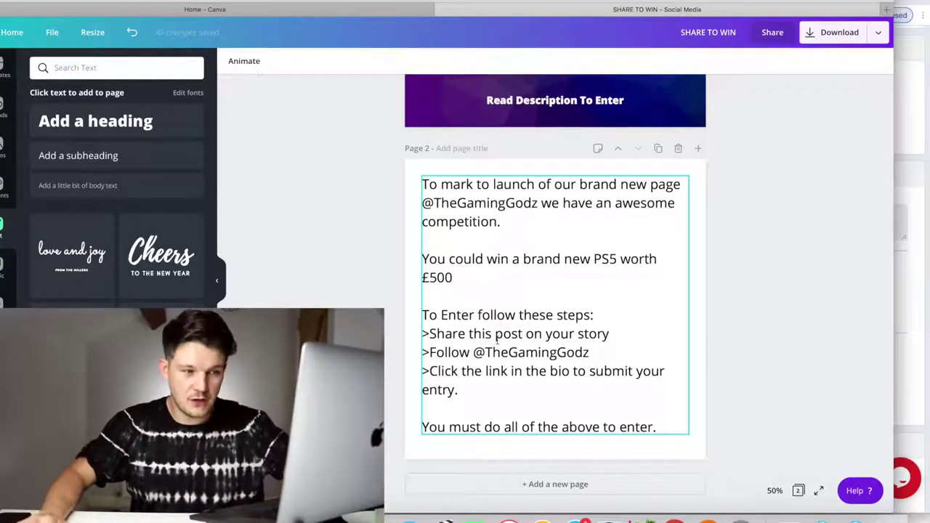
scroll(497, 335, up, 2)
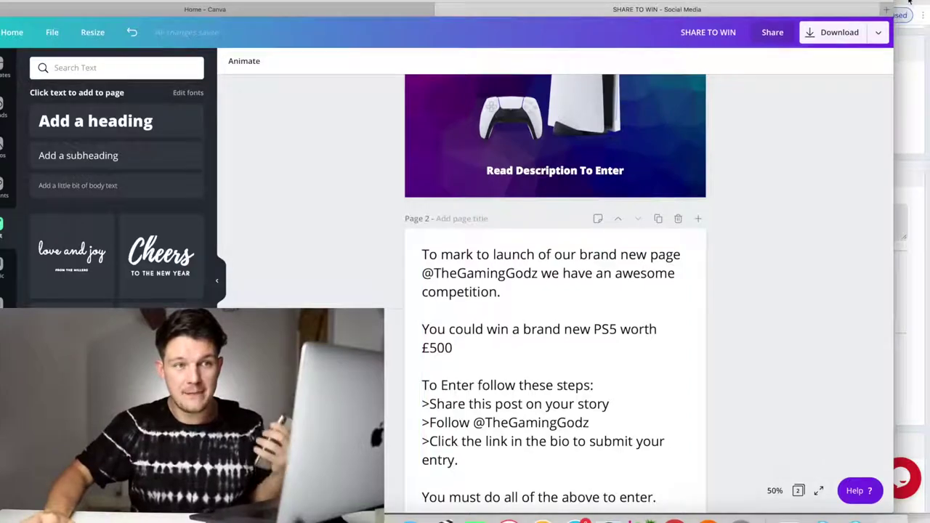
Return to the MaxBounty PS5 campaign page and scroll back up it.
click(908, 3)
scroll(582, 255, up, 3)
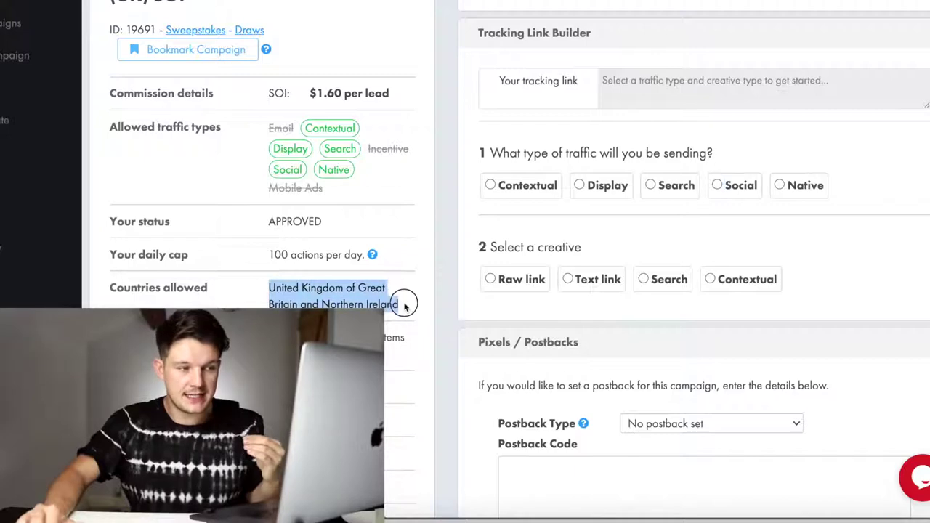
Scroll up the PS5 campaign page to its allowed traffic types and United Kingdom-only countries.
scroll(405, 307, up, 2)
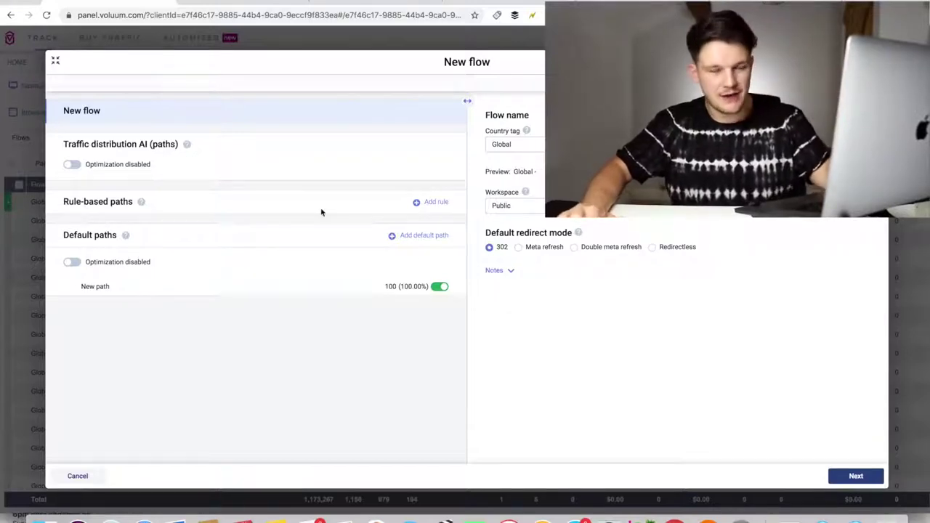
Add a new rule under Rule-based paths, creating its own path at 100%.
click(433, 202)
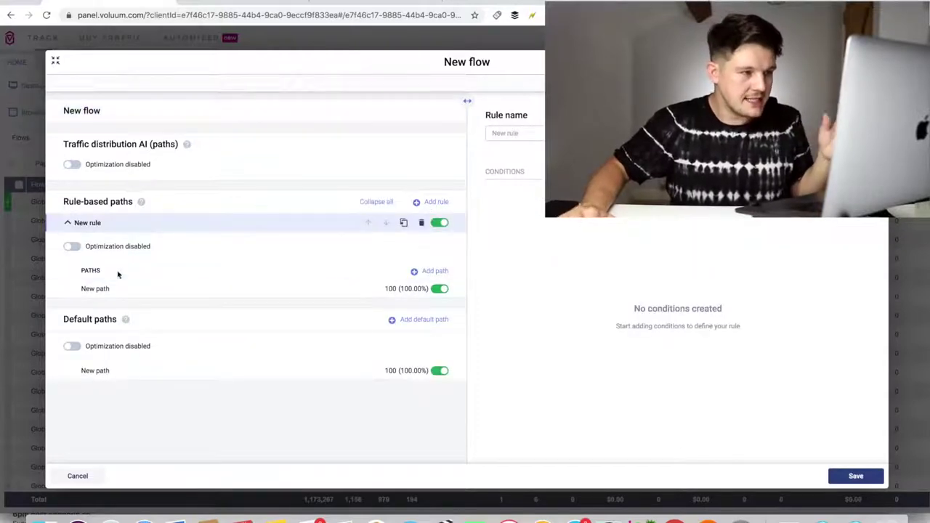